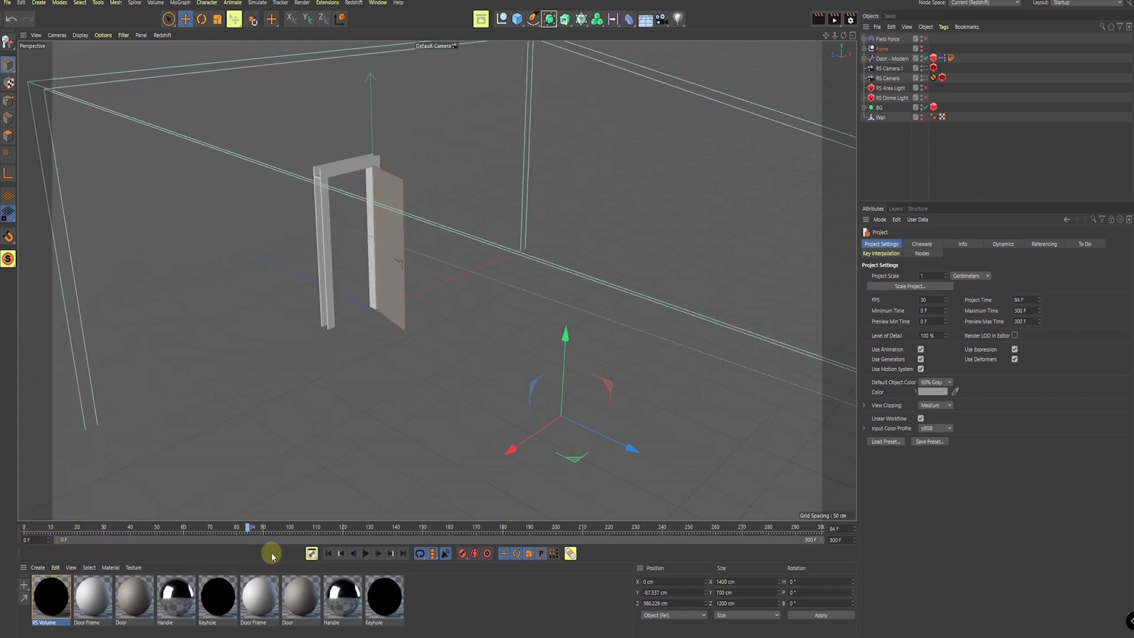
Return the animation to frame 0 and look up the standard particle Emitter command
{"action": "left_click_drag", "start_coordinate": [271, 551], "coordinate": [33, 546]}
{"action": "left_click", "coordinate": [251, 5]}
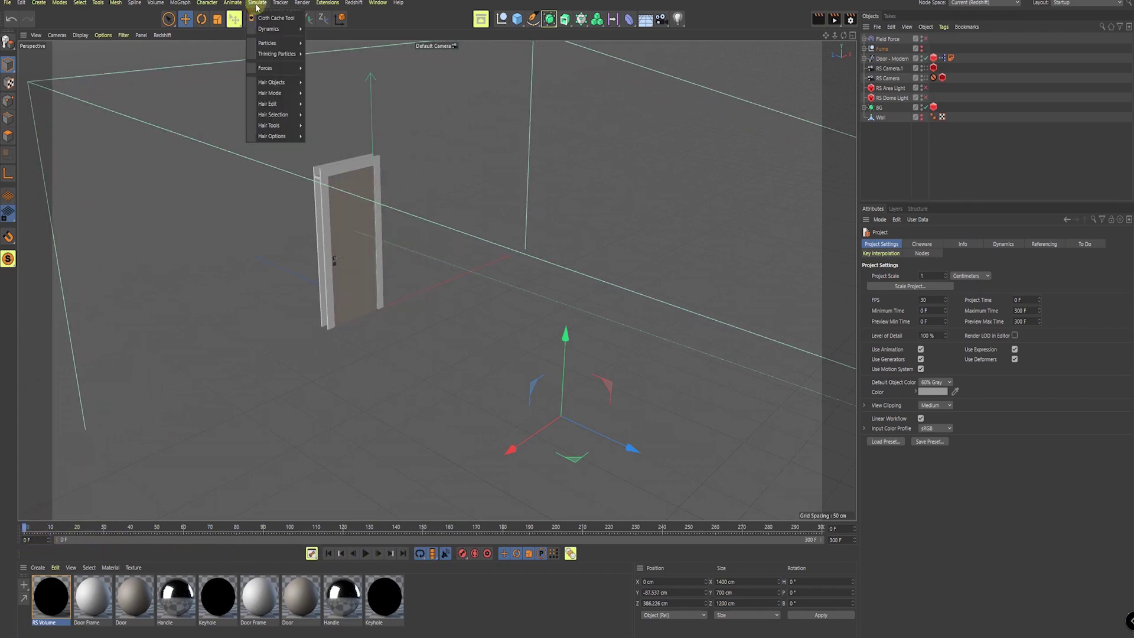
{"action": "mouse_move", "coordinate": [292, 43]}
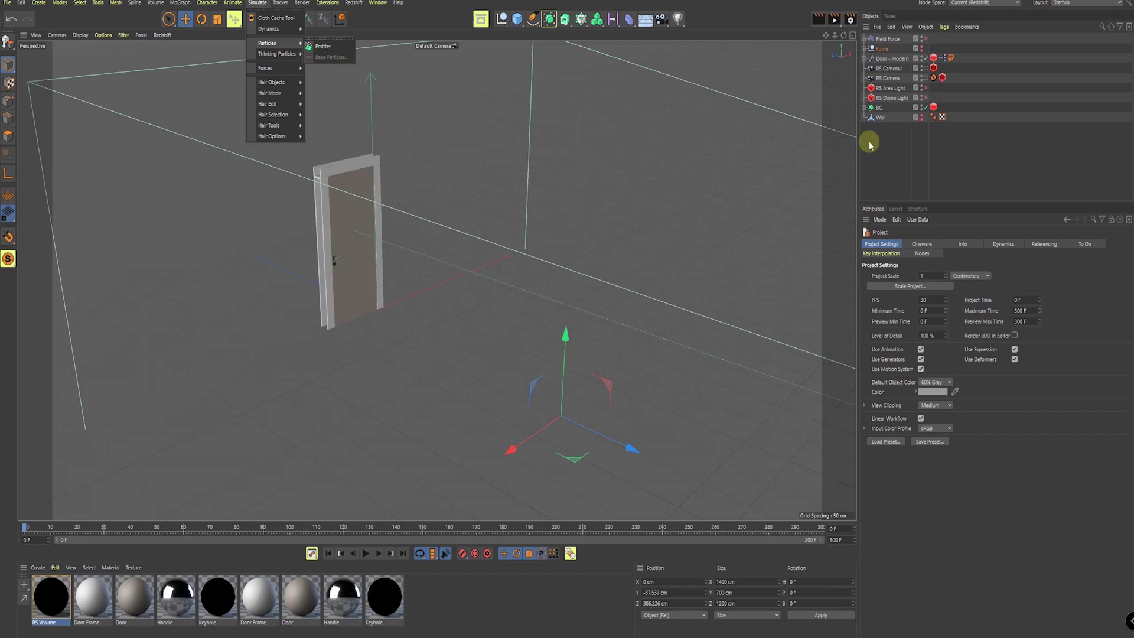
{"action": "left_click", "coordinate": [964, 162]}
Expand the Fume group and examine the Emitter's particle birthrate, emission and lifetime settings
{"action": "left_click", "coordinate": [864, 61]}
{"action": "left_click", "coordinate": [864, 60]}
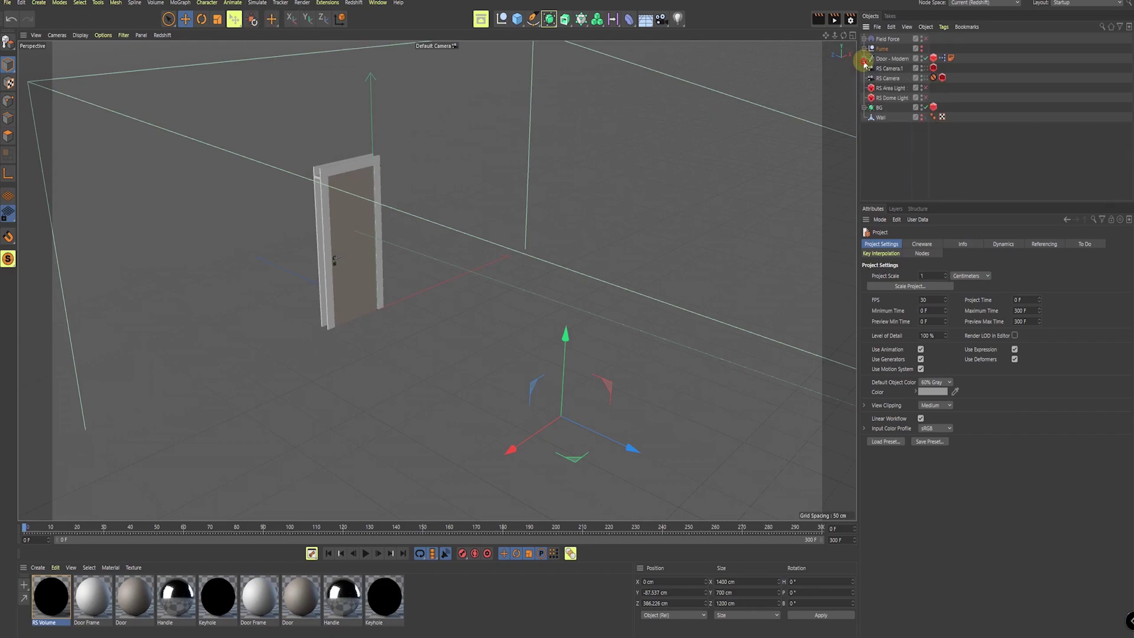
{"action": "left_click", "coordinate": [863, 49]}
{"action": "left_click", "coordinate": [873, 59]}
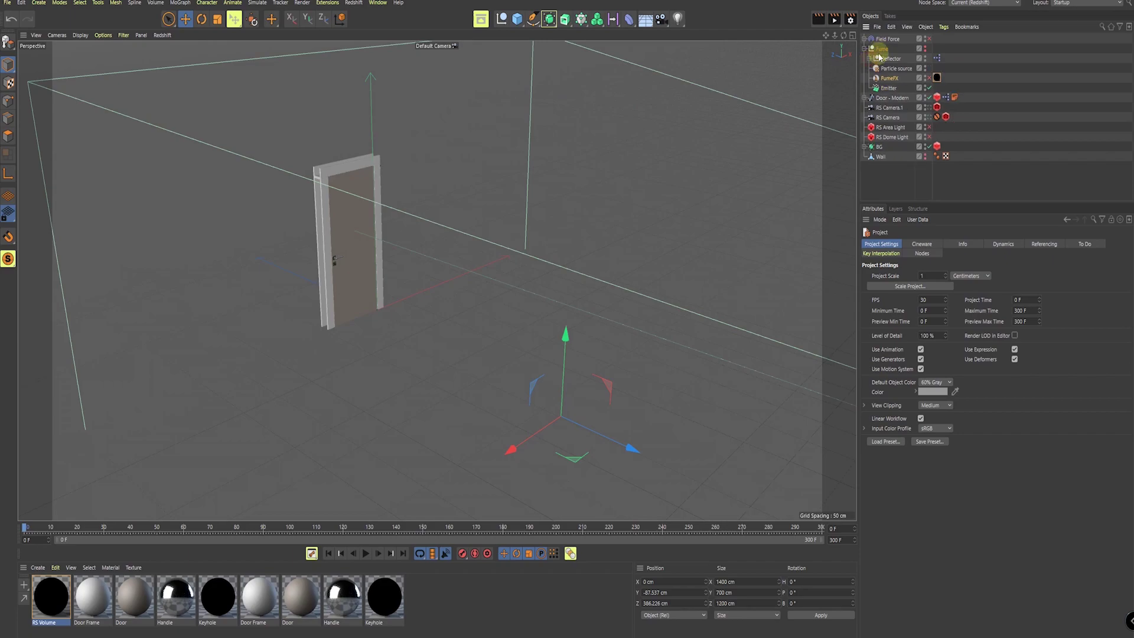
{"action": "left_click", "coordinate": [893, 88]}
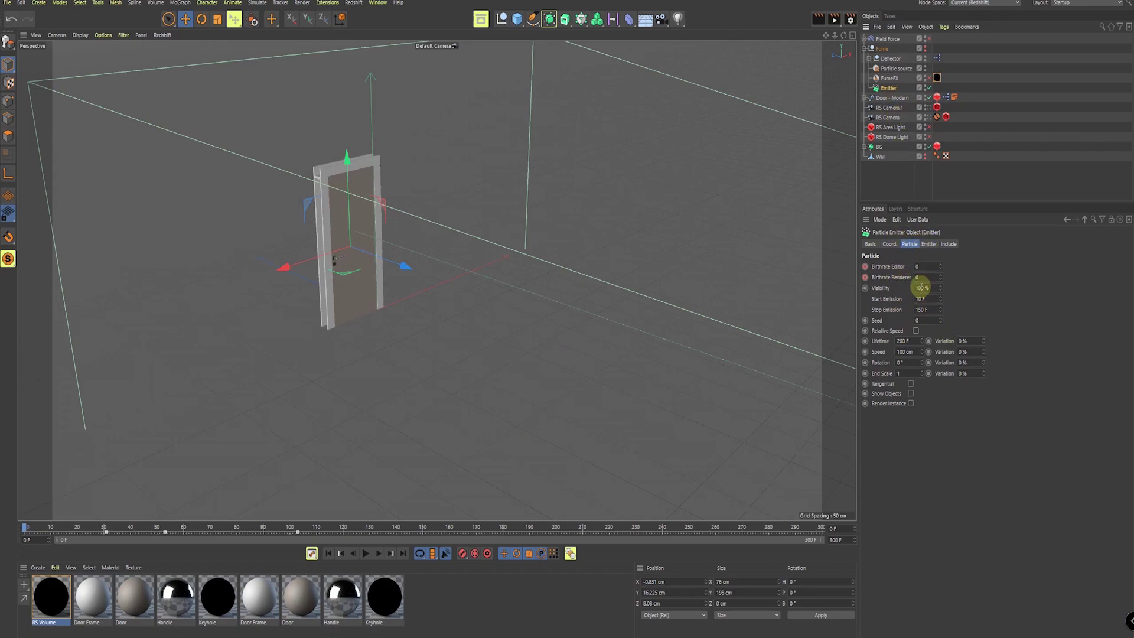
Check the Emitter's type and size settings and preview the particles passing through the opening door
{"action": "left_click", "coordinate": [928, 245]}
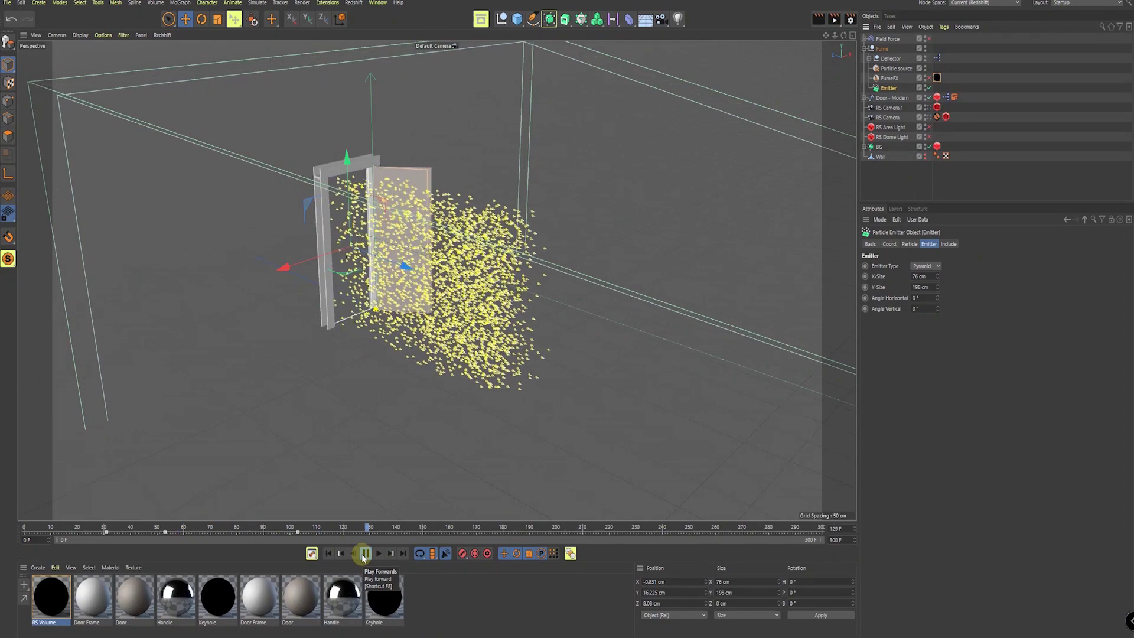
{"action": "left_click", "coordinate": [362, 554]}
{"action": "left_click_drag", "start_coordinate": [472, 527], "coordinate": [96, 516]}
Examine the Deflector's object properties and the modifiers included in the Emitter
{"action": "left_click", "coordinate": [869, 59]}
{"action": "left_click", "coordinate": [890, 59]}
{"action": "left_click", "coordinate": [892, 70]}
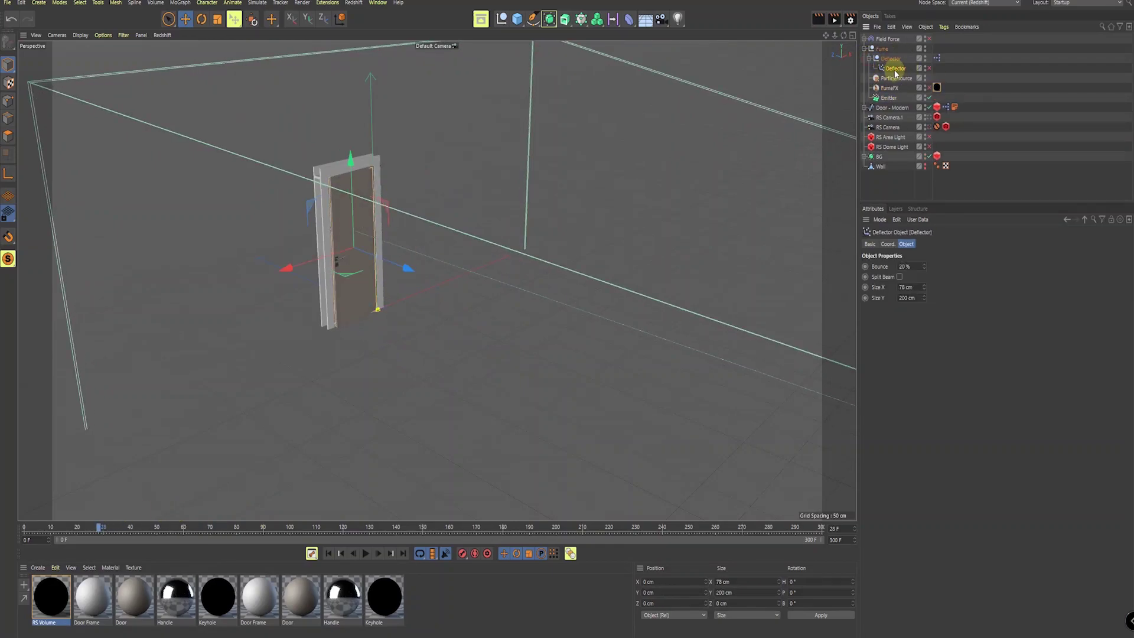
{"action": "left_click", "coordinate": [890, 98]}
{"action": "left_click", "coordinate": [948, 244]}
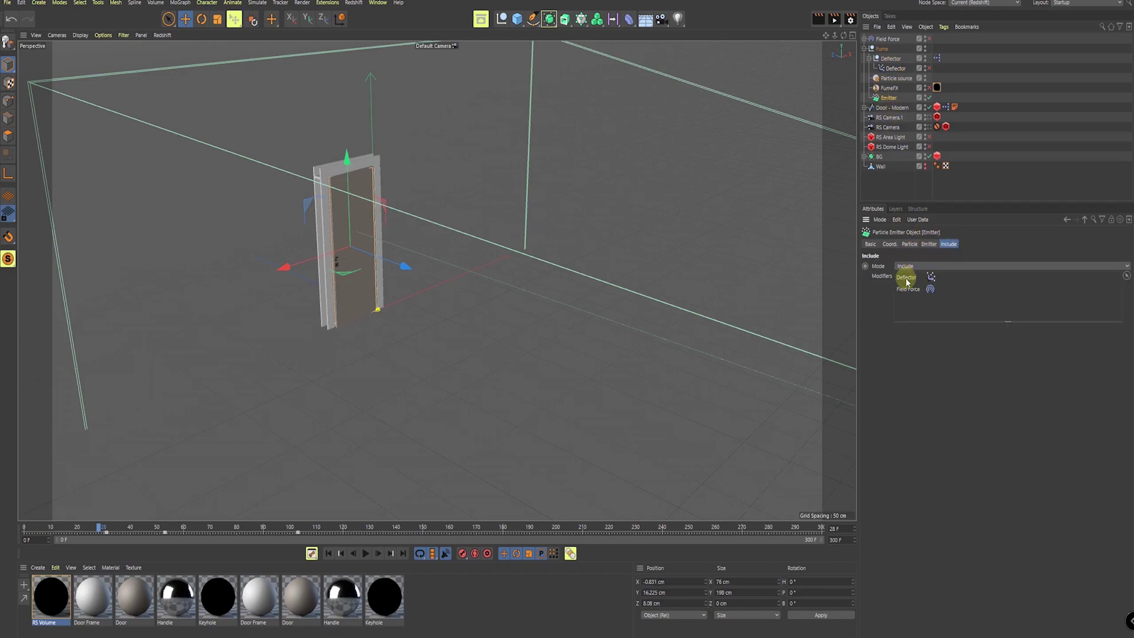
Enable the Deflector and play the particle simulation from the first frame
{"action": "left_click", "coordinate": [328, 553]}
{"action": "left_click", "coordinate": [366, 553]}
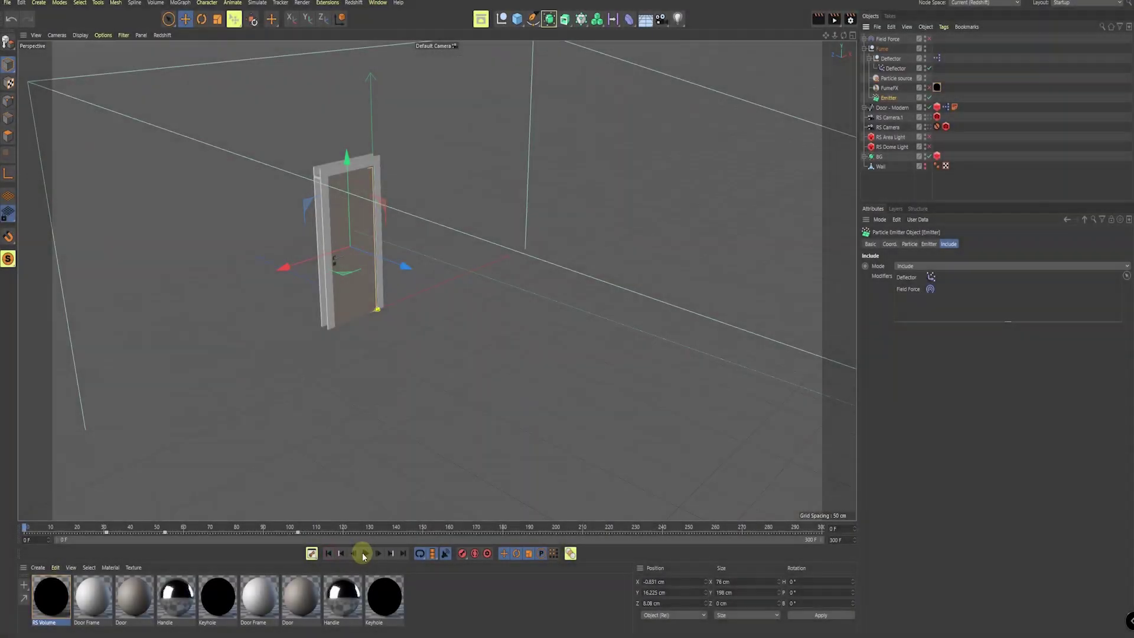
{"action": "left_click", "coordinate": [365, 552]}
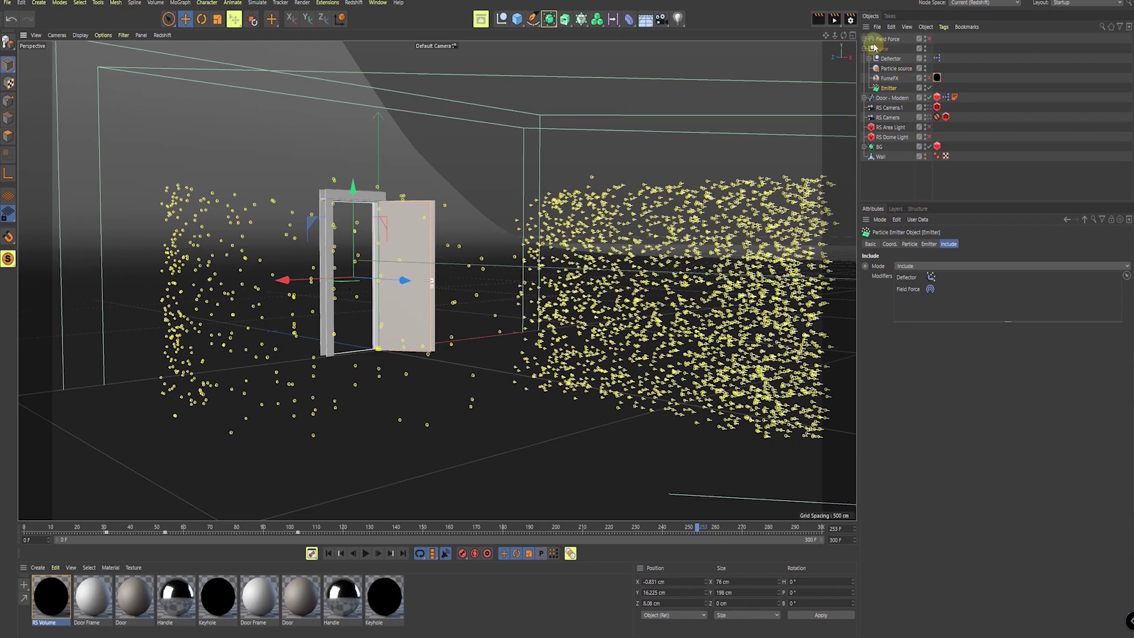
Enable the Field Force with its Cylinder Field and Cone Field, replaying the particles from the start after each field
{"action": "left_click", "coordinate": [887, 39]}
{"action": "left_click", "coordinate": [864, 38]}
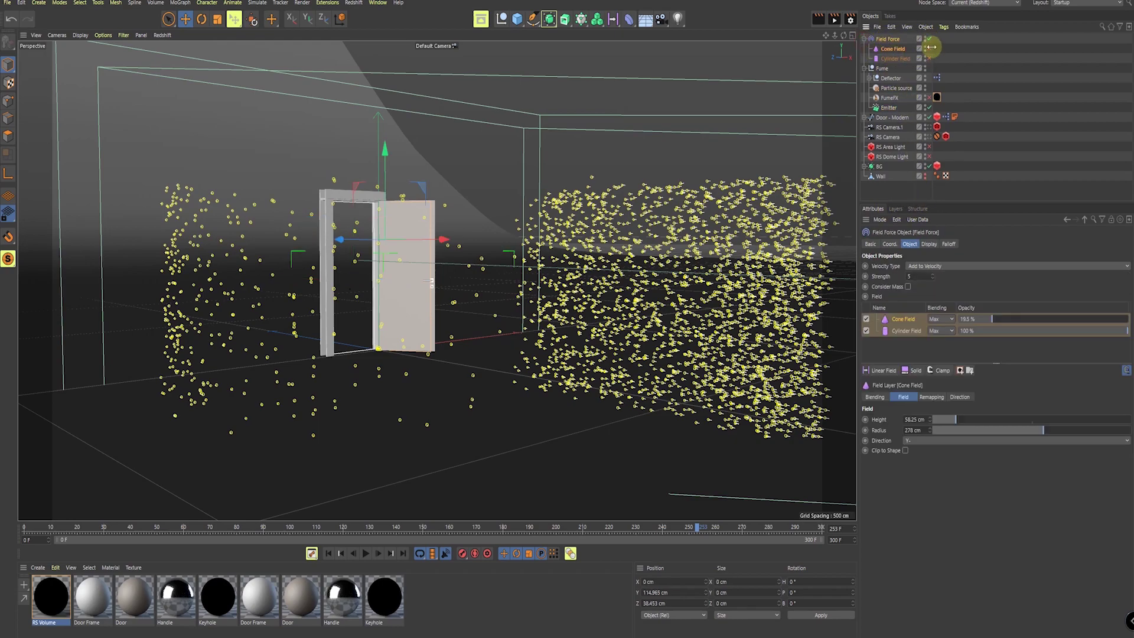
{"action": "left_click", "coordinate": [928, 59]}
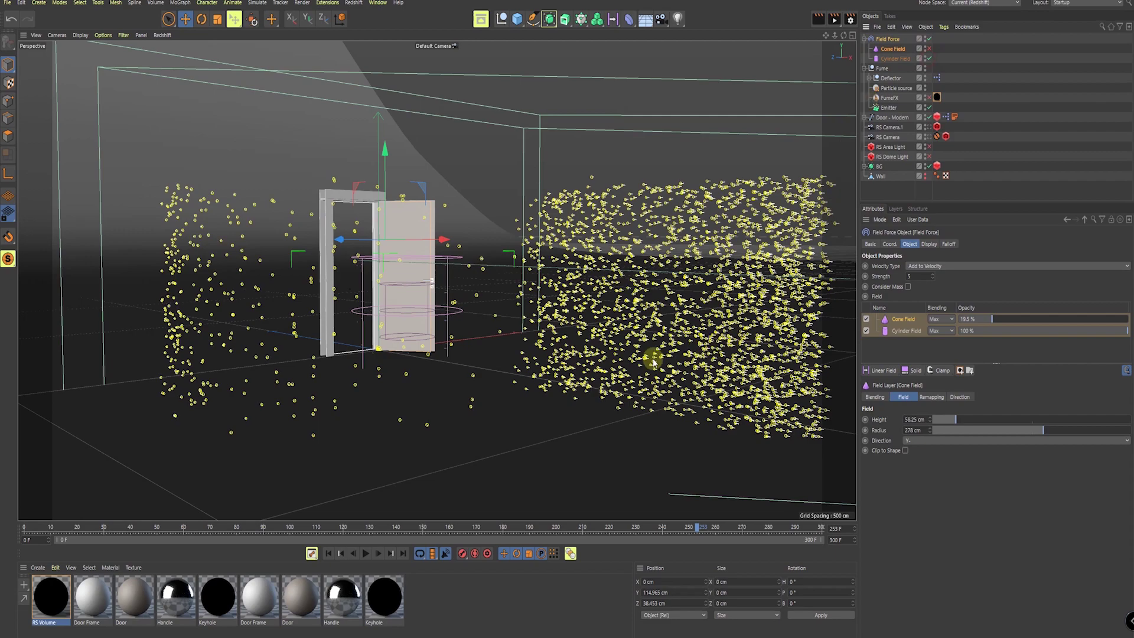
{"action": "left_click", "coordinate": [329, 553]}
{"action": "left_click", "coordinate": [366, 553]}
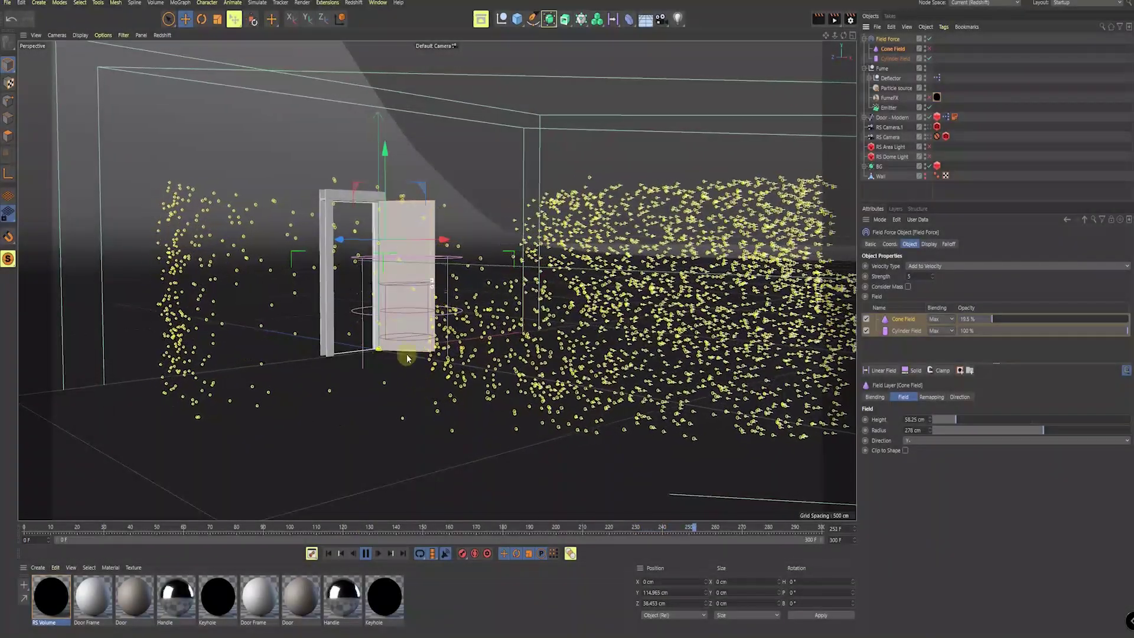
{"action": "left_click", "coordinate": [929, 49]}
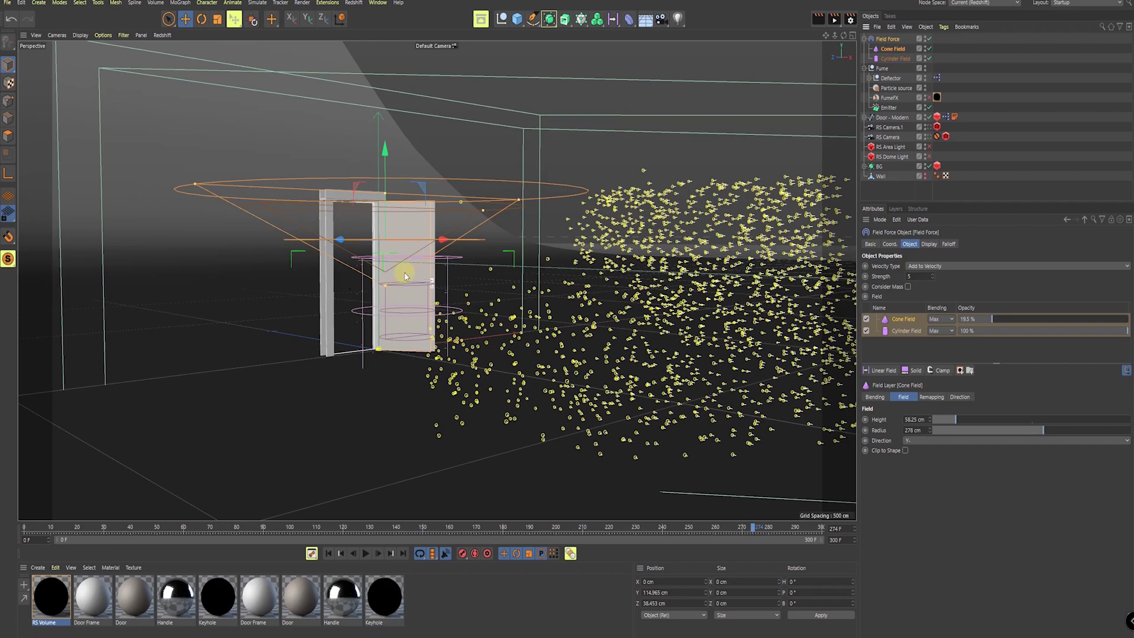
{"action": "left_click", "coordinate": [328, 553]}
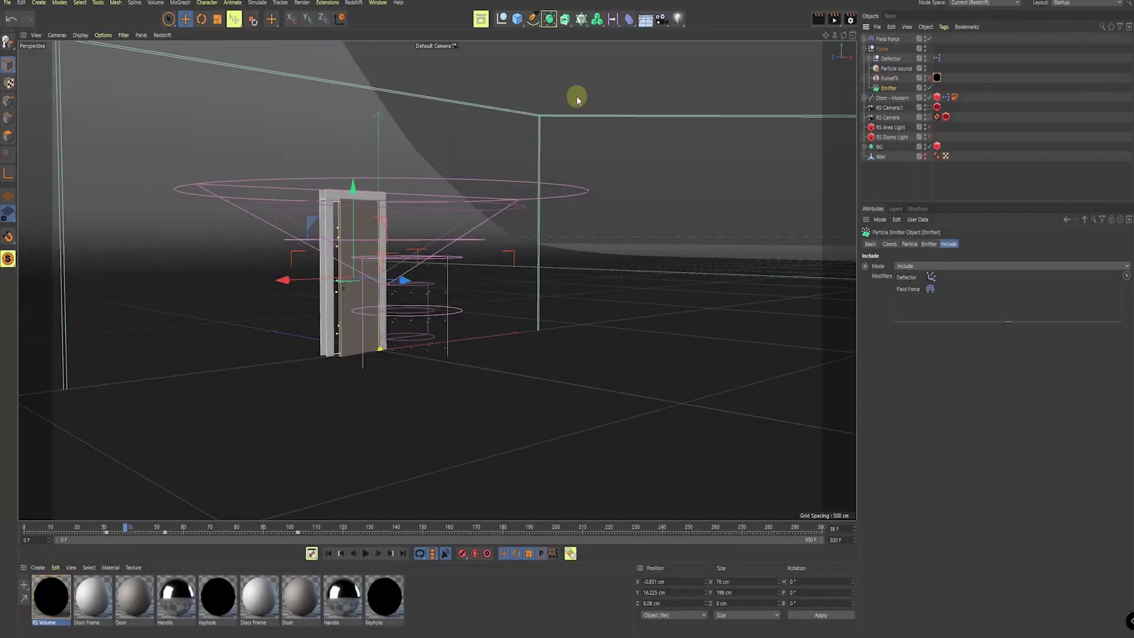
Detach the FumeFX commands as a floating palette and place it over the viewport
{"action": "left_click", "coordinate": [328, 6]}
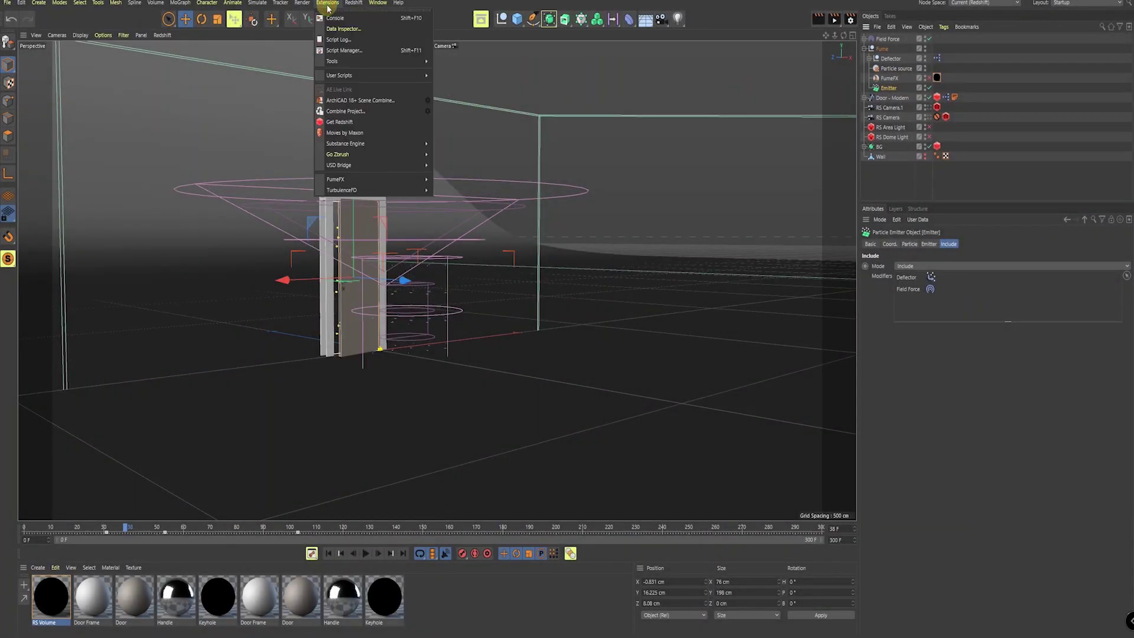
{"action": "mouse_move", "coordinate": [384, 160]}
{"action": "left_click", "coordinate": [465, 161]}
{"action": "left_click_drag", "start_coordinate": [471, 165], "coordinate": [777, 75]}
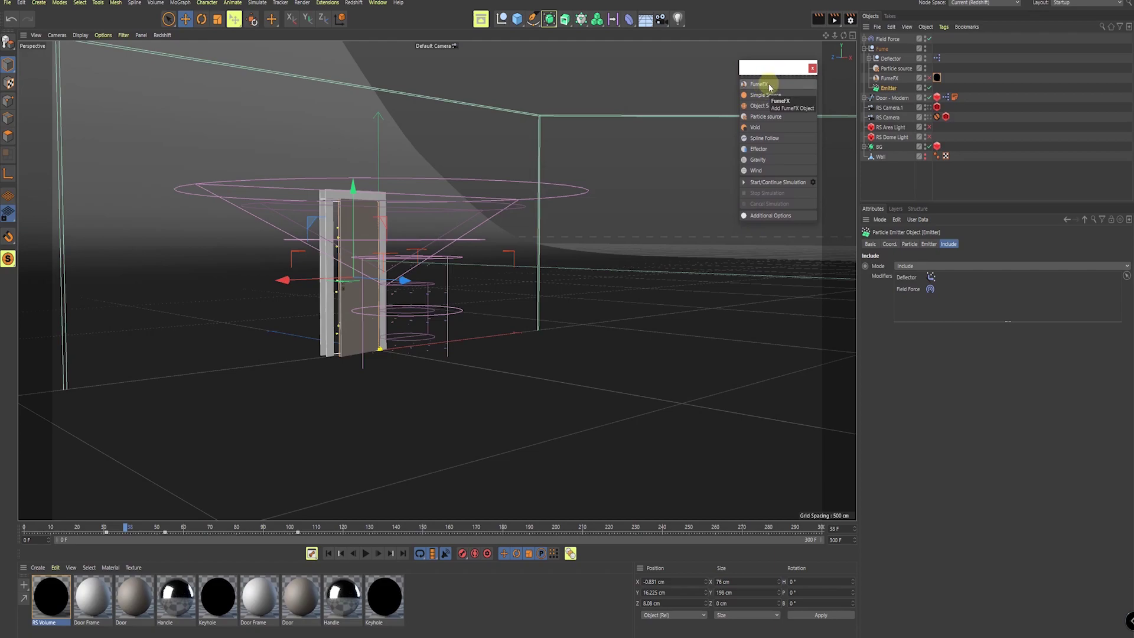
Enable the existing FumeFX container, set its simulation area width to 1369 cm and view the whole box
{"action": "left_click", "coordinate": [767, 85]}
{"action": "left_click_drag", "start_coordinate": [950, 379], "coordinate": [949, 397]}
{"action": "scroll", "coordinate": [440, 284], "scroll_direction": "down", "scroll_amount": 5}
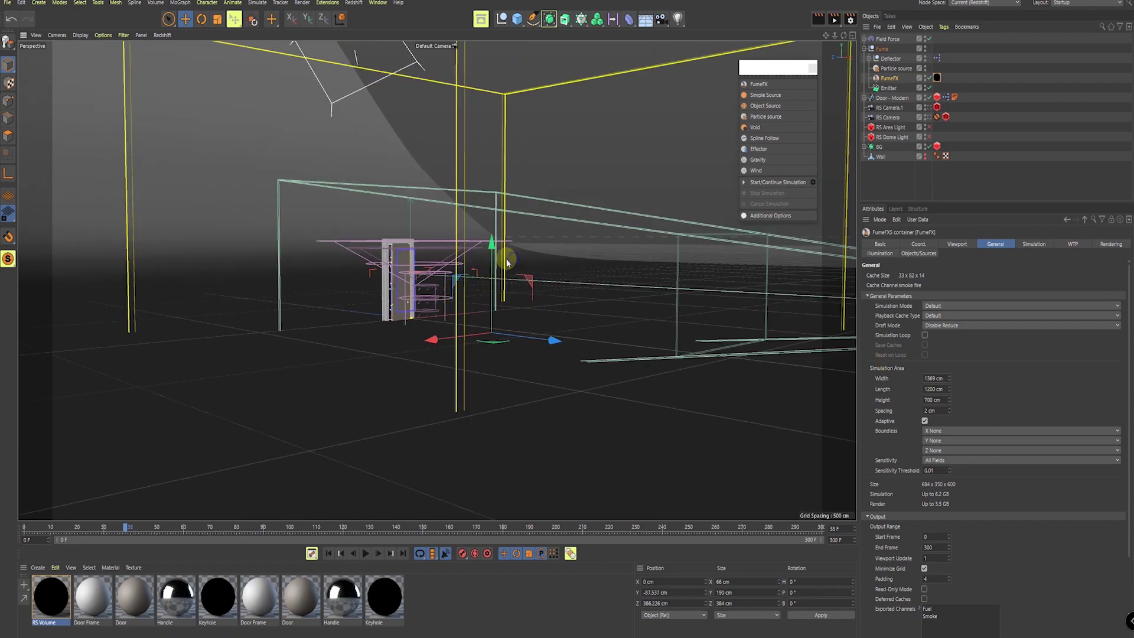
{"action": "left_click", "coordinate": [483, 259]}
{"action": "scroll", "coordinate": [482, 259], "scroll_direction": "down", "scroll_amount": 3}
{"action": "left_click_drag", "start_coordinate": [440, 254], "coordinate": [763, 321], "text": "alt"}
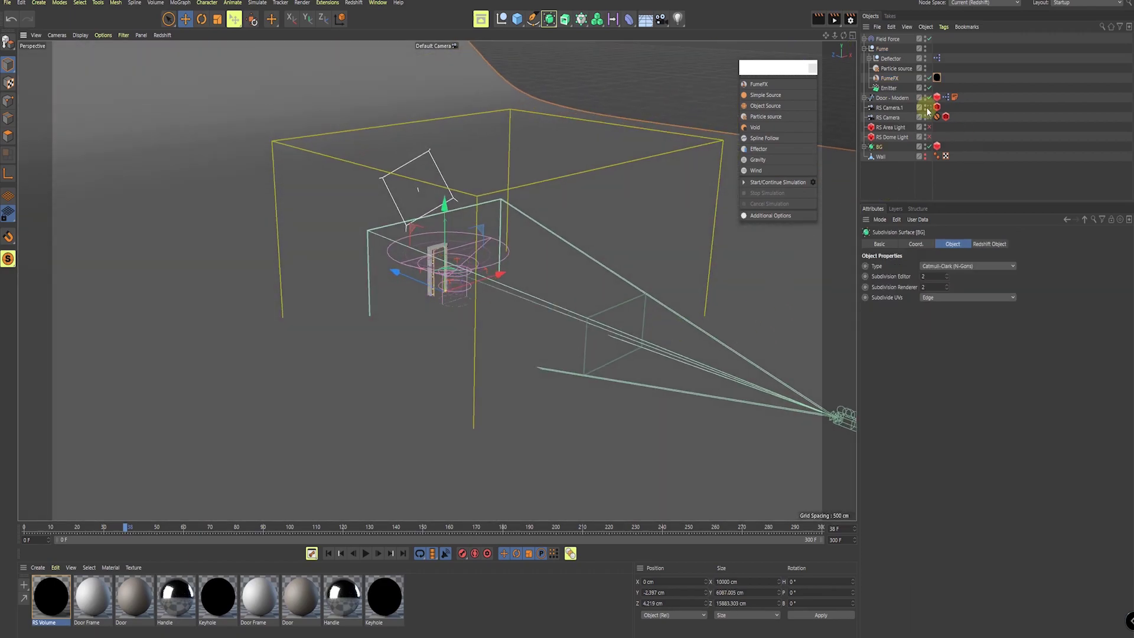
Set the FumeFX container's width to 1377 cm and turn off the BG subdivision surface
{"action": "left_click", "coordinate": [890, 78]}
{"action": "left_click_drag", "start_coordinate": [948, 376], "coordinate": [949, 376]}
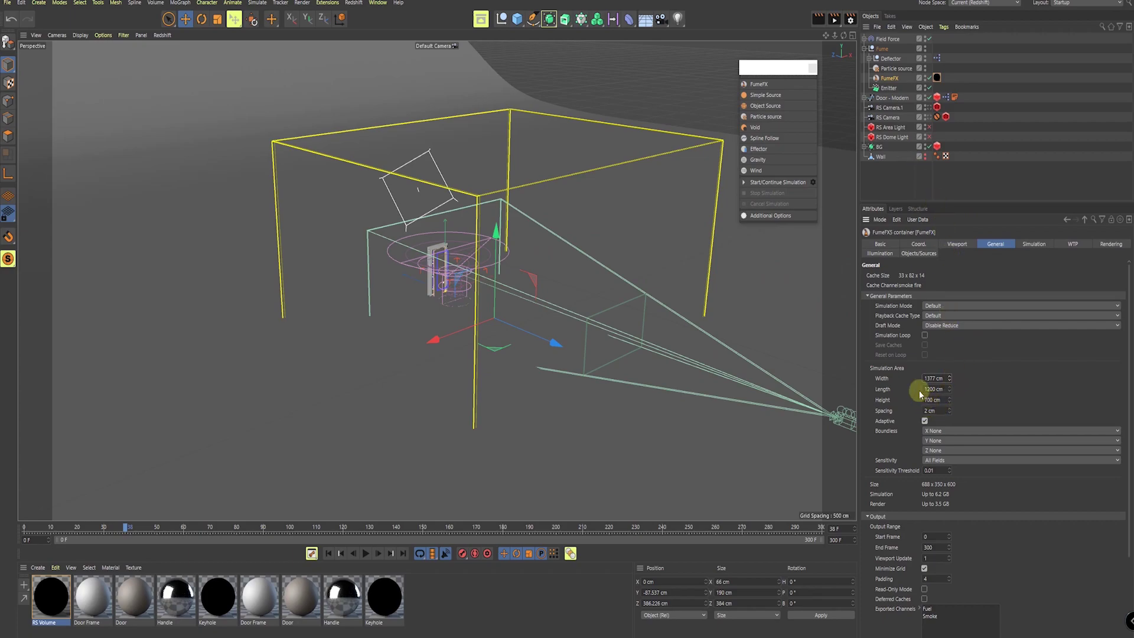
{"action": "left_click", "coordinate": [945, 410]}
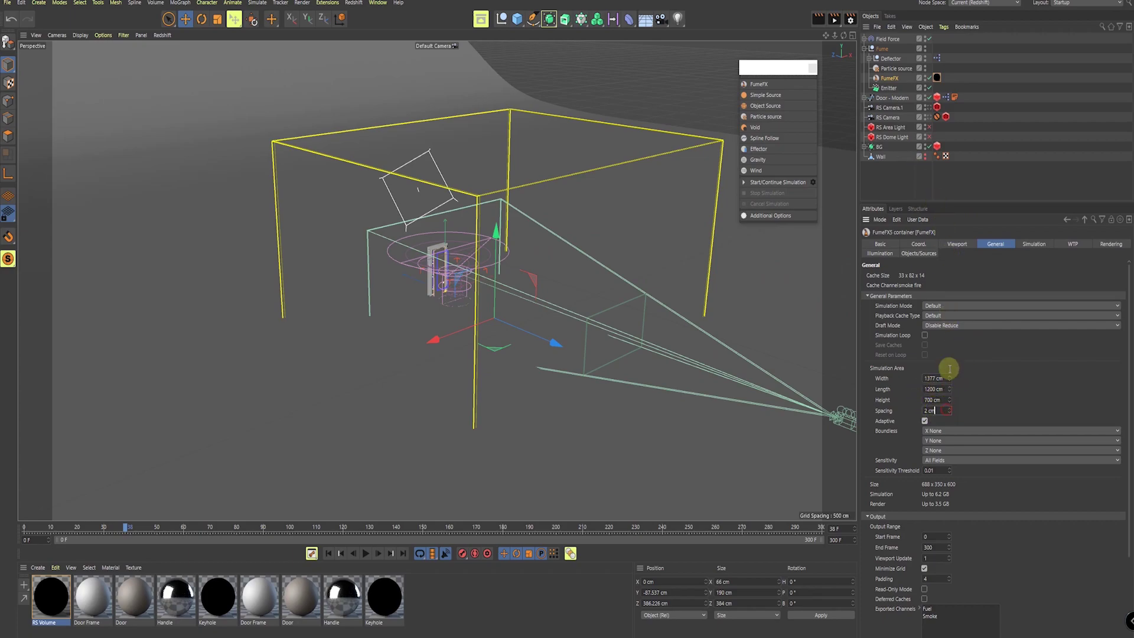
{"action": "left_click", "coordinate": [927, 147]}
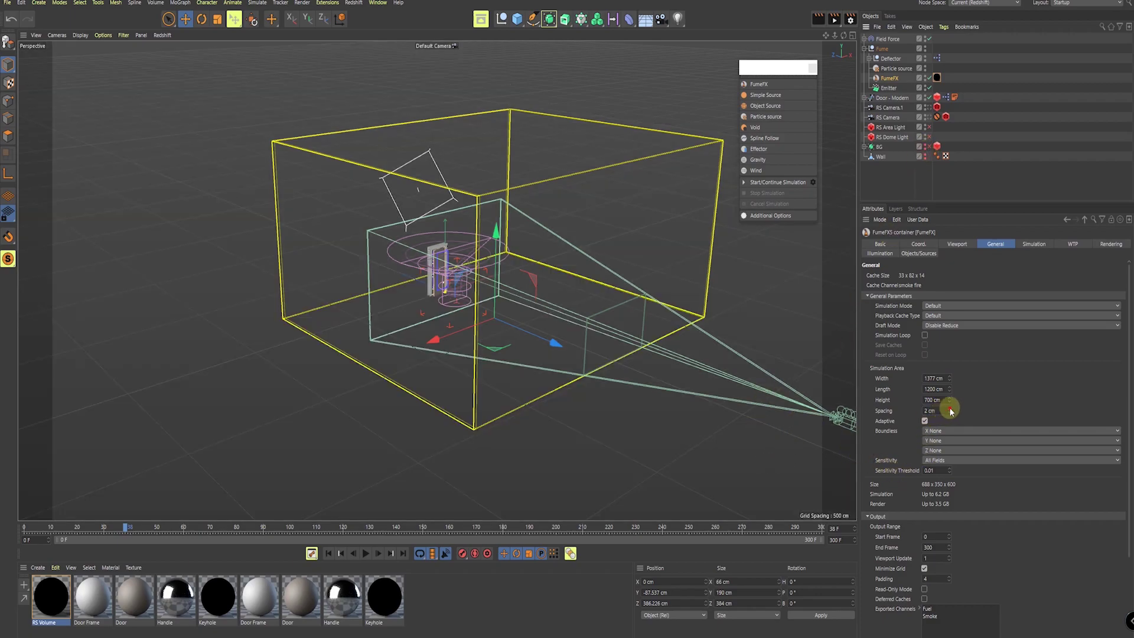
Try a spacing of 87.5 cm on the FumeFX container and return it to 2 cm
{"action": "left_click_drag", "start_coordinate": [949, 410], "coordinate": [948, 409]}
{"action": "left_click_drag", "start_coordinate": [514, 253], "coordinate": [556, 245], "text": "alt"}
{"action": "scroll", "coordinate": [567, 254], "scroll_direction": "up", "scroll_amount": 3}
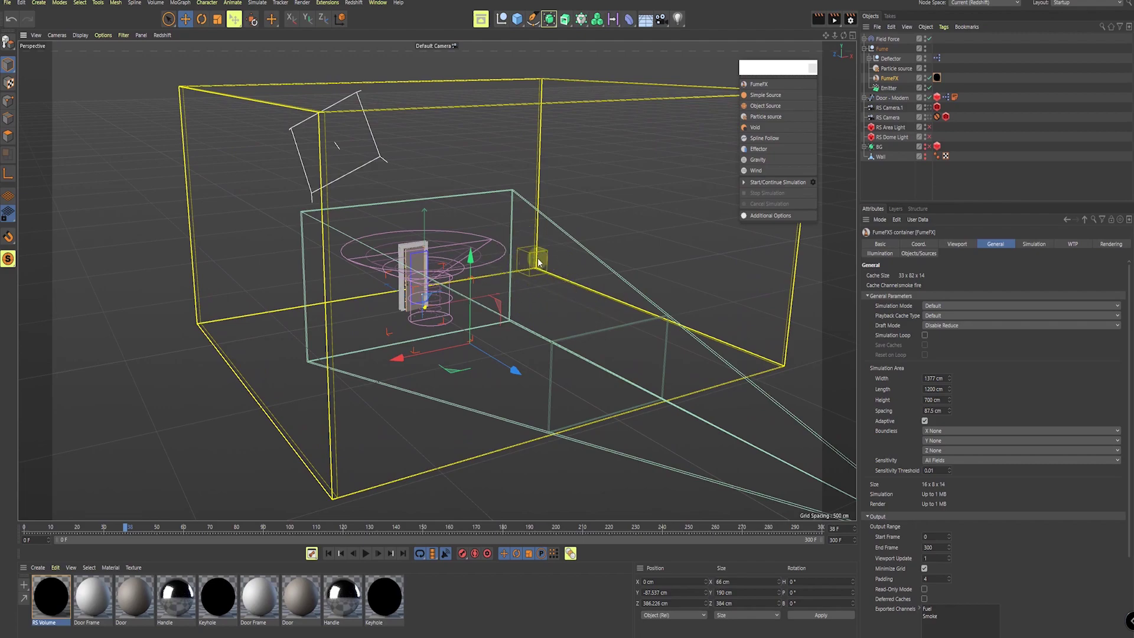
{"action": "left_click", "coordinate": [936, 410]}
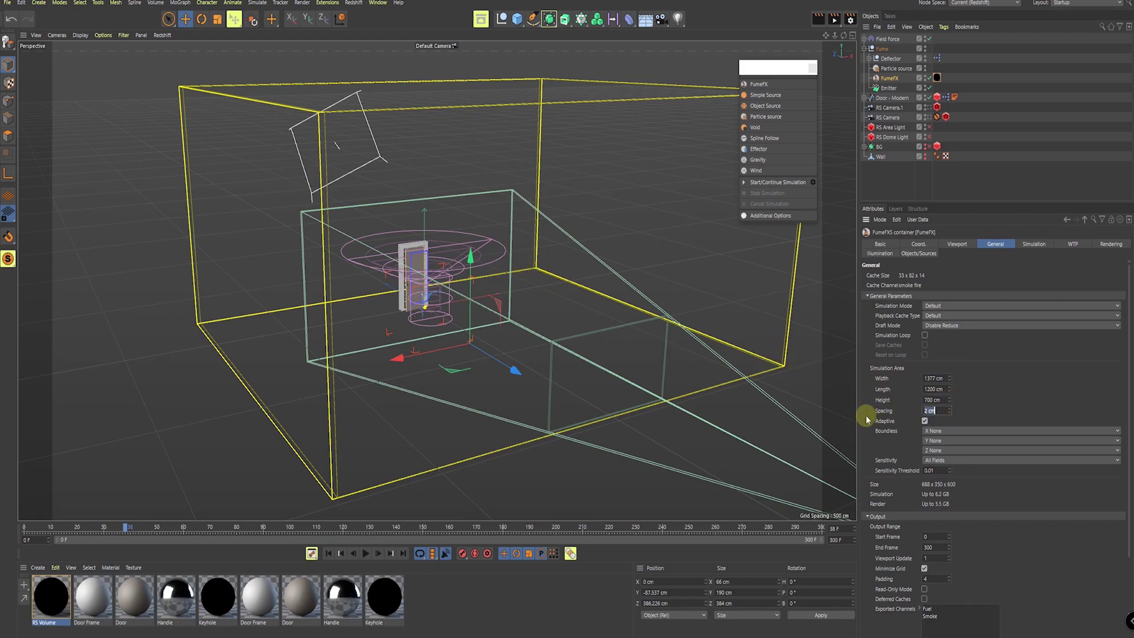
{"action": "left_click", "coordinate": [969, 412]}
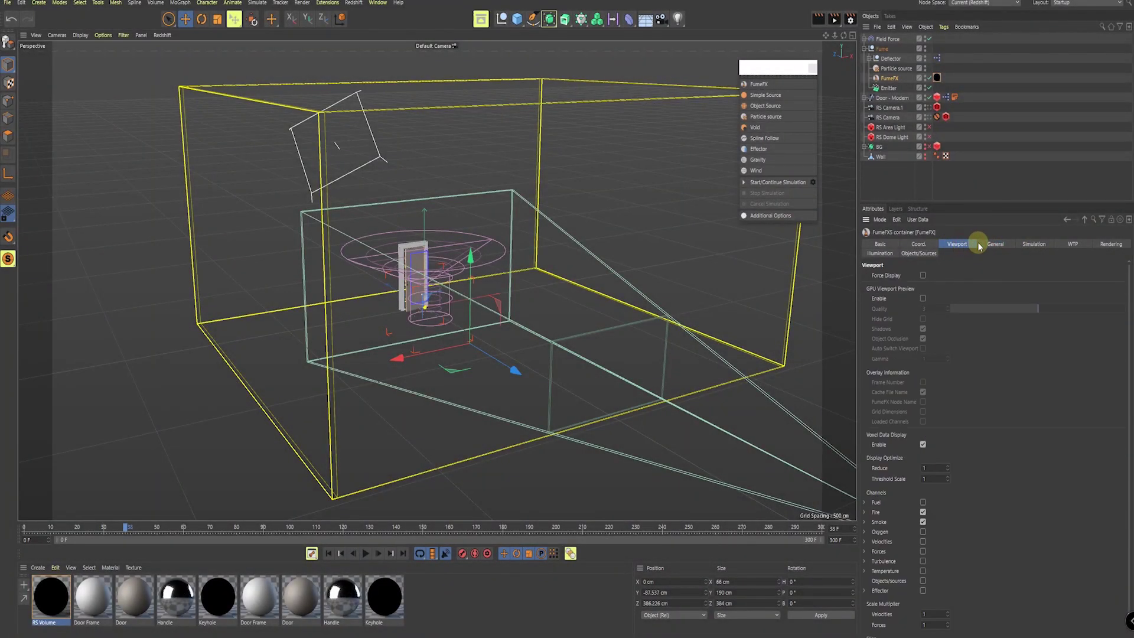
Enlarge the attributes area and examine the FumeFX container's viewport display, simulation area, output range and cache path settings
{"action": "left_click_drag", "start_coordinate": [964, 201], "coordinate": [973, 170]}
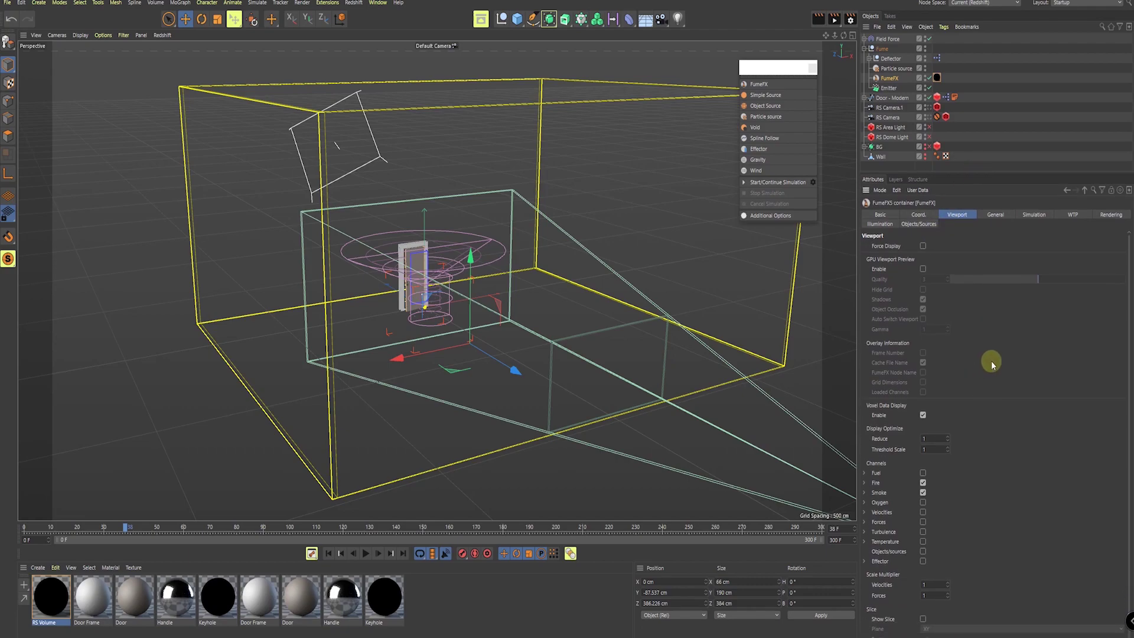
{"action": "left_click_drag", "start_coordinate": [1128, 314], "coordinate": [1114, 295]}
{"action": "left_click", "coordinate": [996, 215]}
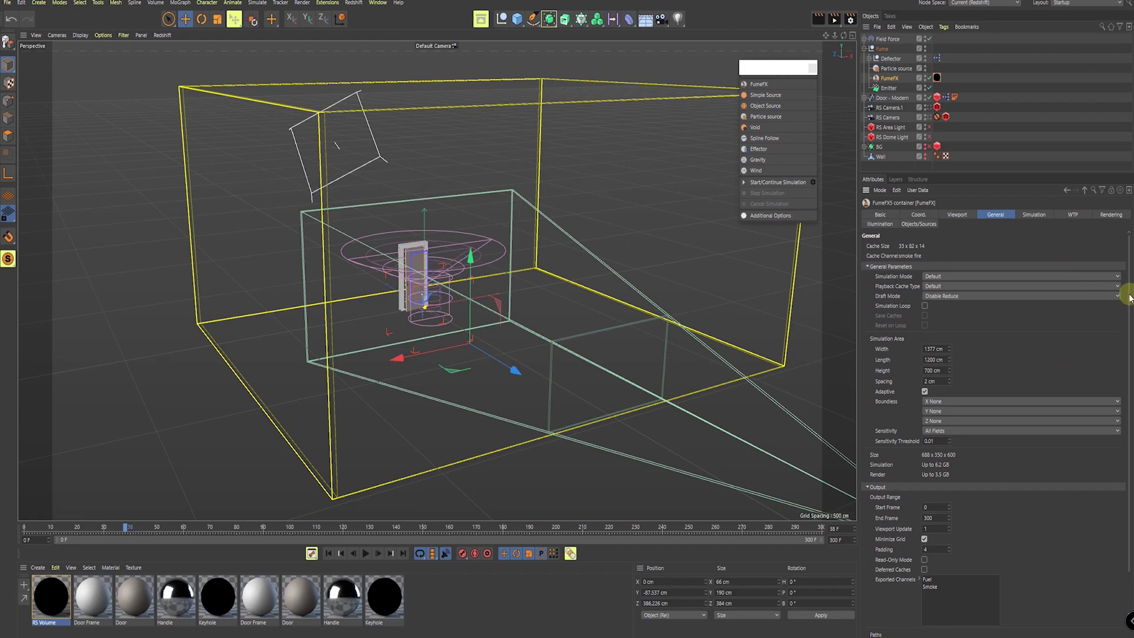
{"action": "left_click_drag", "start_coordinate": [1129, 298], "coordinate": [1125, 422]}
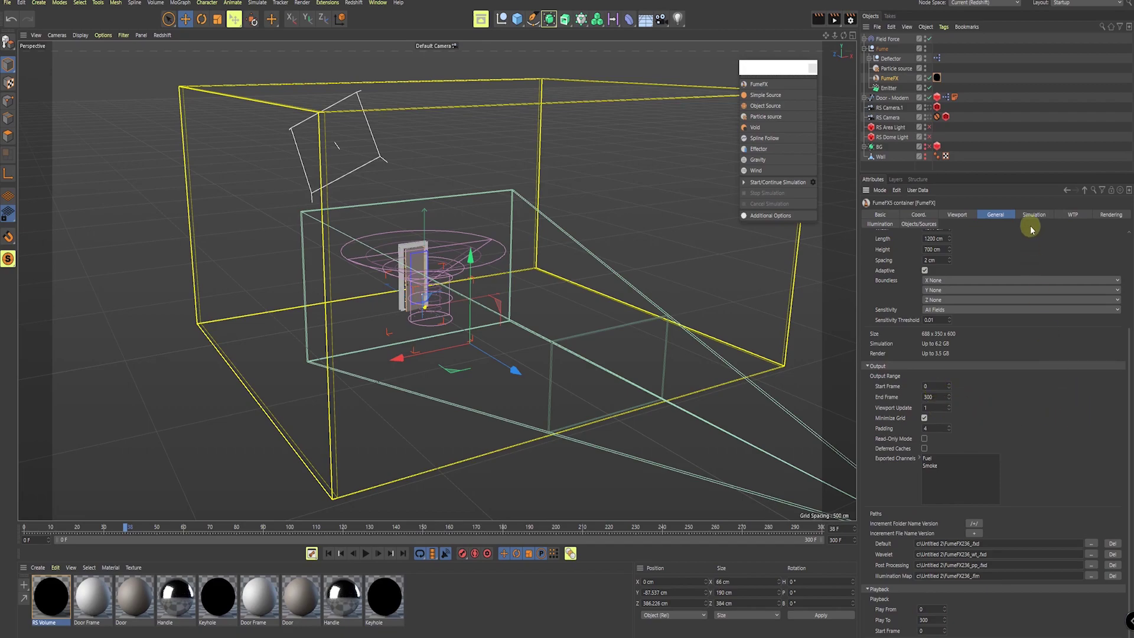
{"action": "left_click_drag", "start_coordinate": [1128, 359], "coordinate": [1129, 266]}
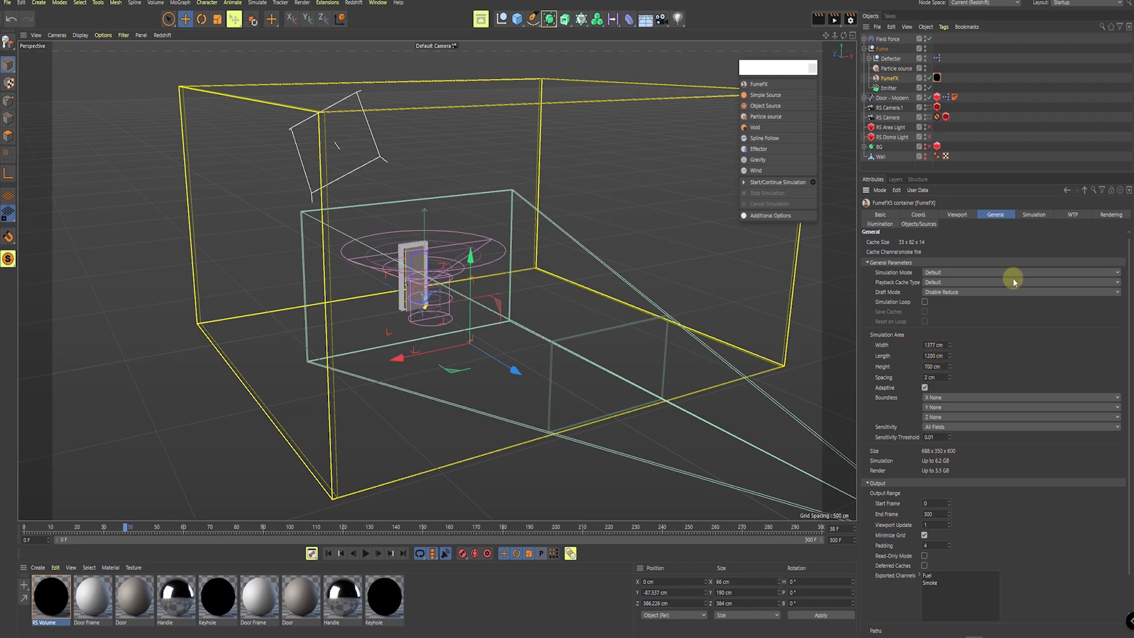
Examine the FumeFX container's simulation, turbulence, fuel, smoke and temperature parameters and its WTP settings
{"action": "left_click", "coordinate": [1033, 214]}
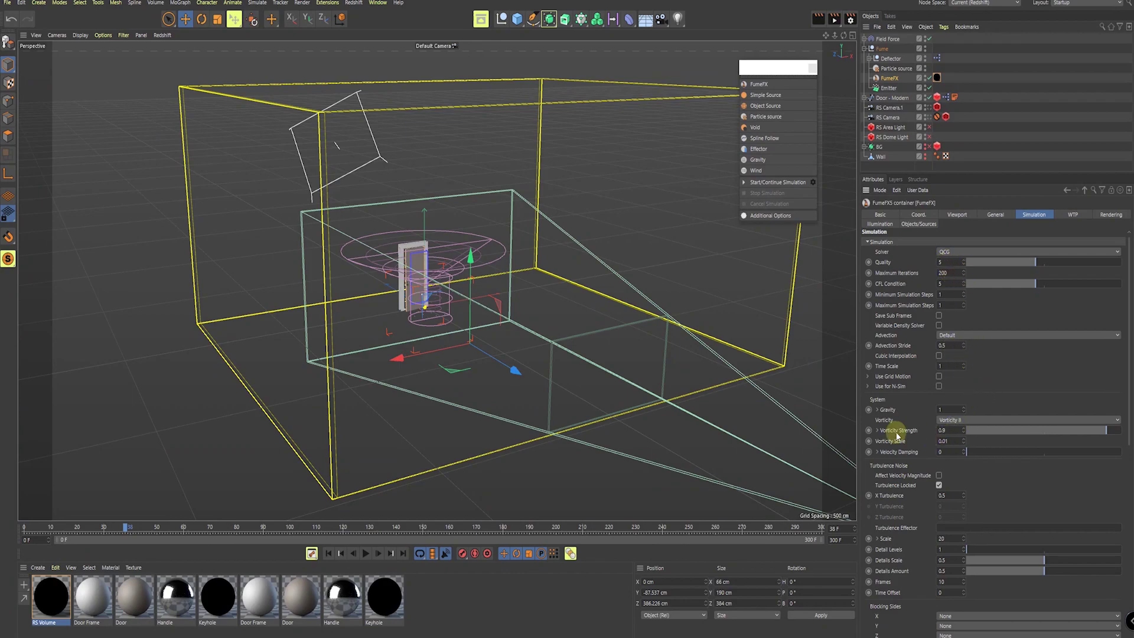
{"action": "left_click_drag", "start_coordinate": [1128, 424], "coordinate": [1128, 461]}
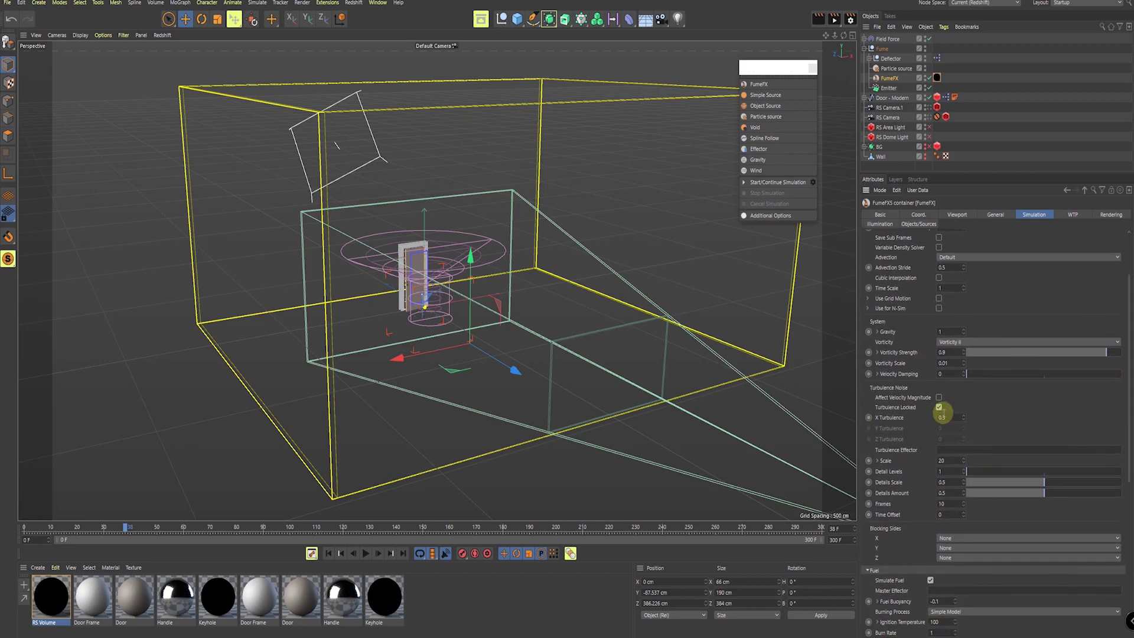
{"action": "left_click_drag", "start_coordinate": [1128, 442], "coordinate": [1129, 561]}
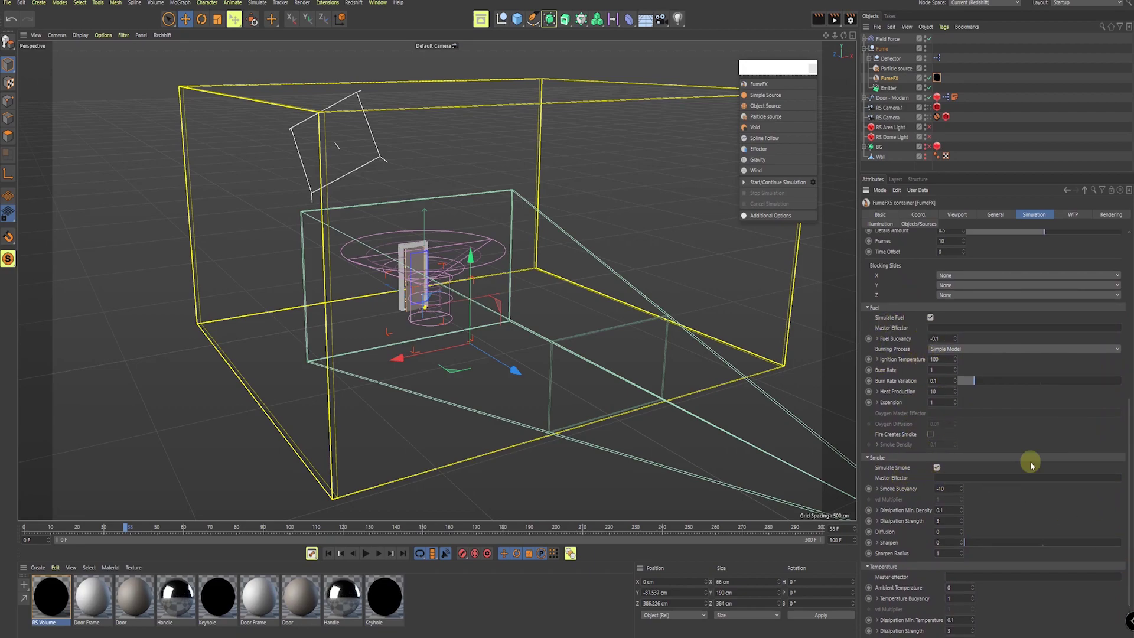
{"action": "mouse_move", "coordinate": [1130, 413]}
{"action": "left_mouse_down"}
{"action": "mouse_move", "coordinate": [1129, 449]}
{"action": "mouse_move", "coordinate": [1128, 402]}
{"action": "left_mouse_up"}
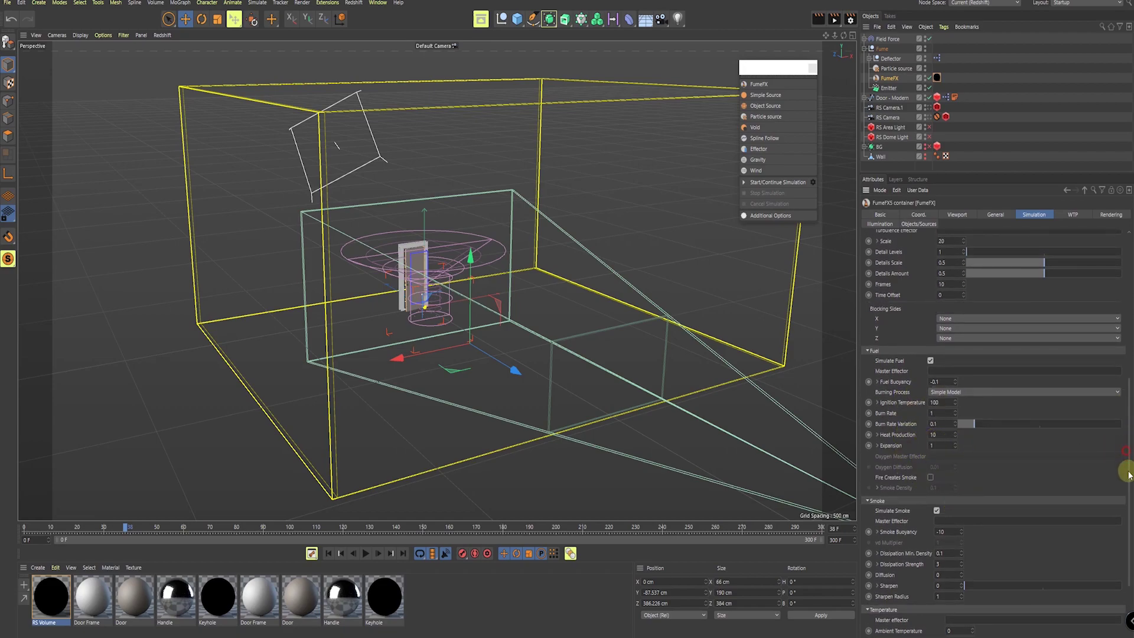
{"action": "left_click_drag", "start_coordinate": [1129, 502], "coordinate": [1129, 336]}
{"action": "left_click", "coordinate": [1074, 219]}
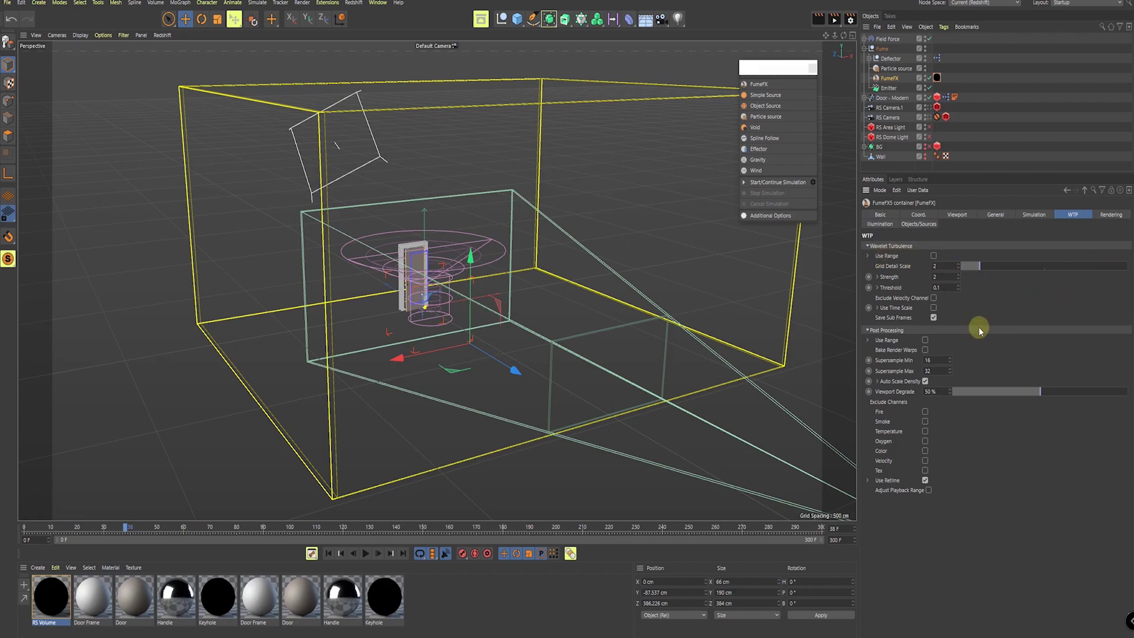
Examine the FumeFX container's rendering parameters for fire and smoke and its illumination lights and shadow settings
{"action": "left_click", "coordinate": [1106, 216]}
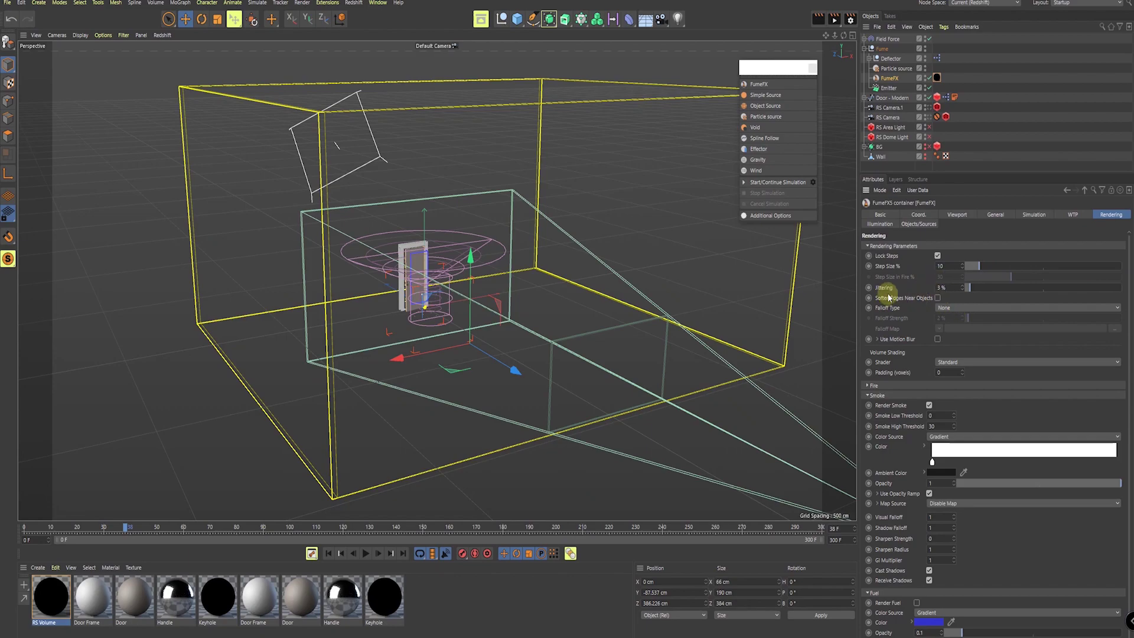
{"action": "left_click_drag", "start_coordinate": [1128, 332], "coordinate": [1128, 372]}
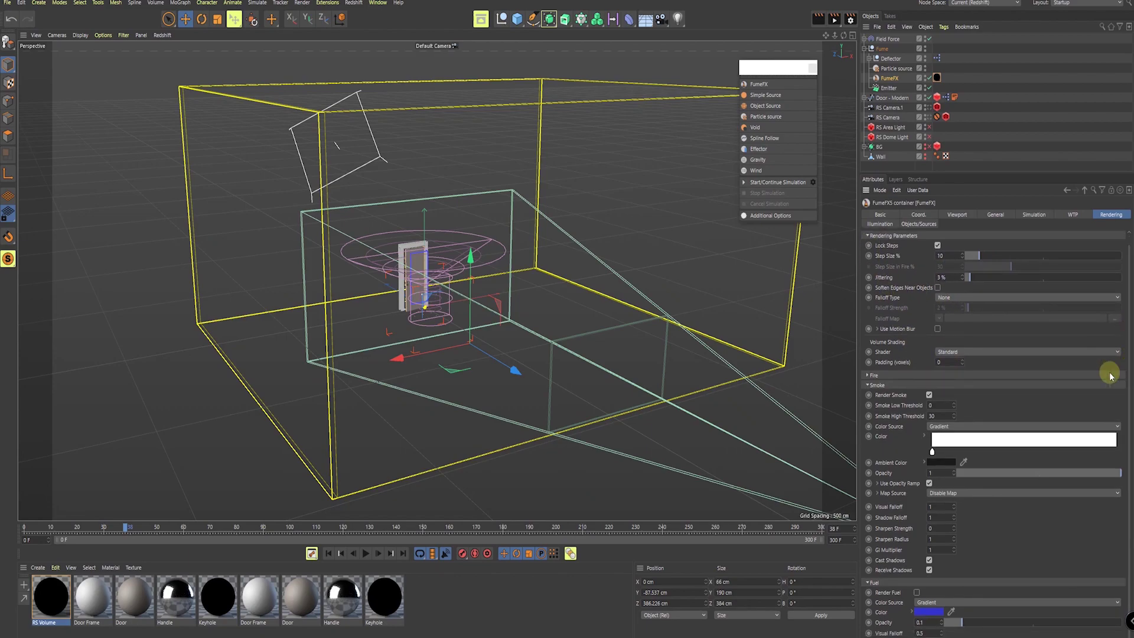
{"action": "left_click", "coordinate": [866, 385]}
{"action": "left_click", "coordinate": [866, 405]}
{"action": "left_click", "coordinate": [867, 386]}
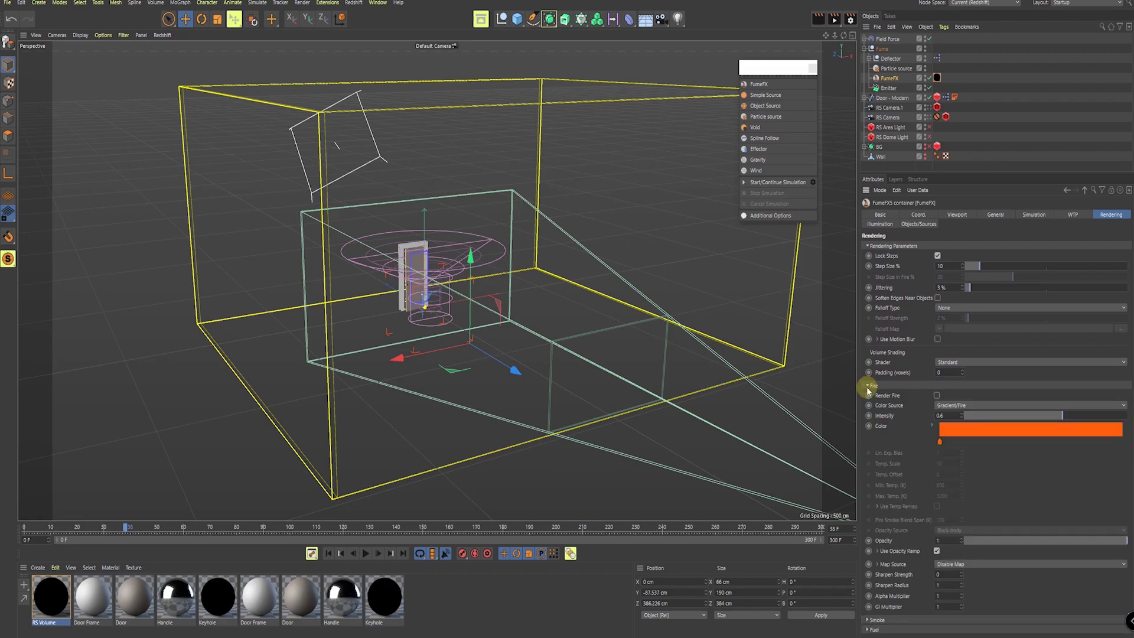
{"action": "left_click", "coordinate": [867, 385]}
{"action": "left_click", "coordinate": [866, 405]}
{"action": "left_click", "coordinate": [867, 405]}
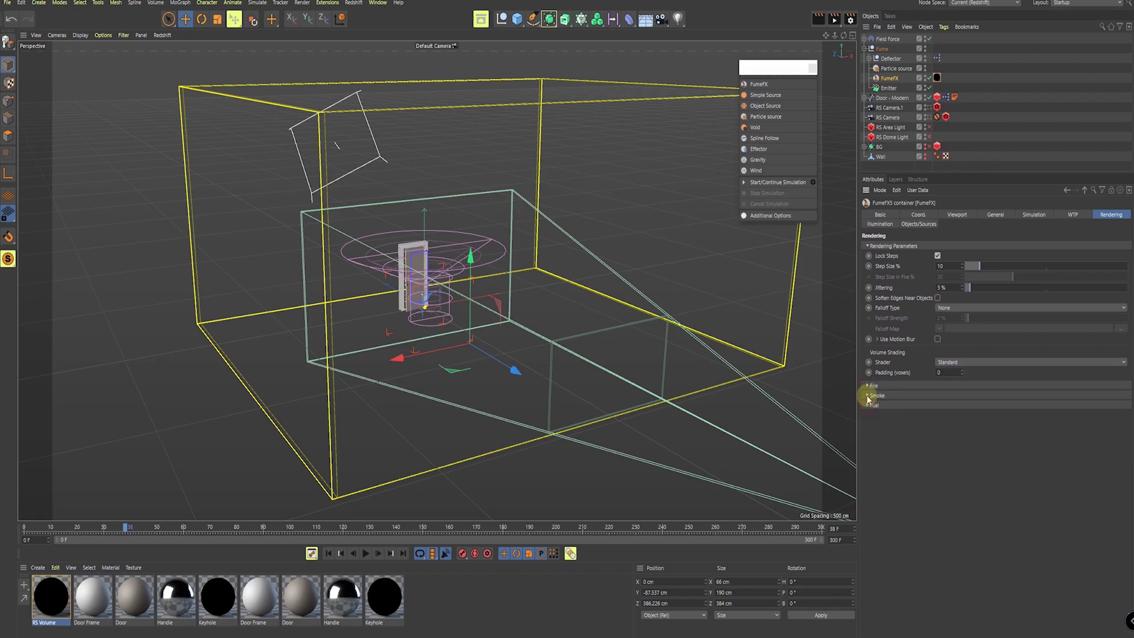
{"action": "left_click", "coordinate": [868, 395]}
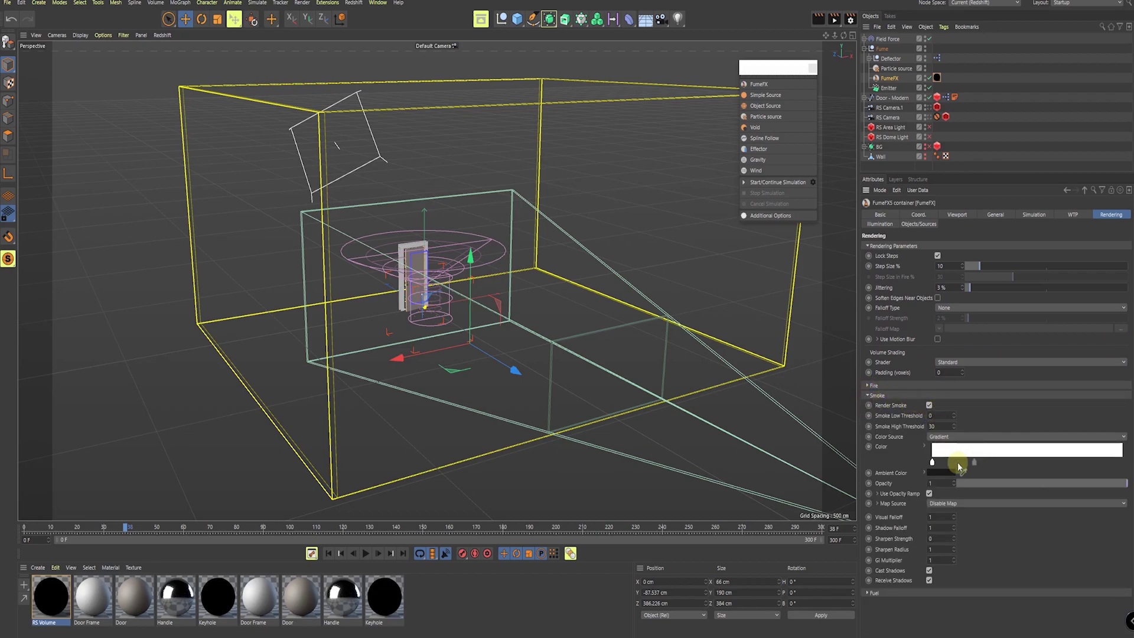
{"action": "left_click", "coordinate": [880, 223]}
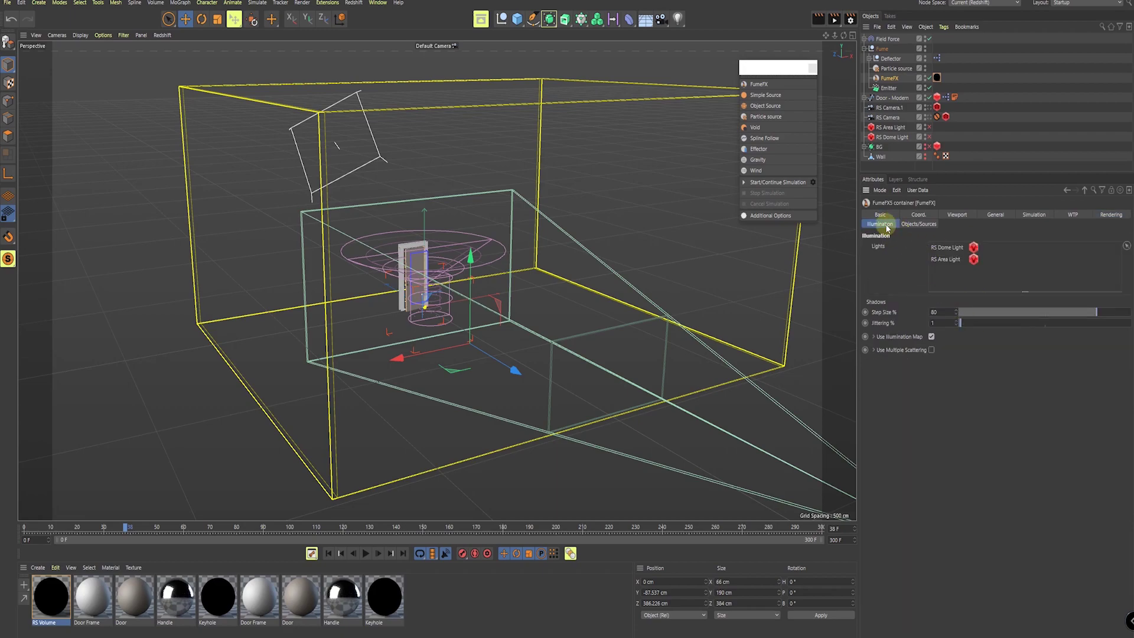